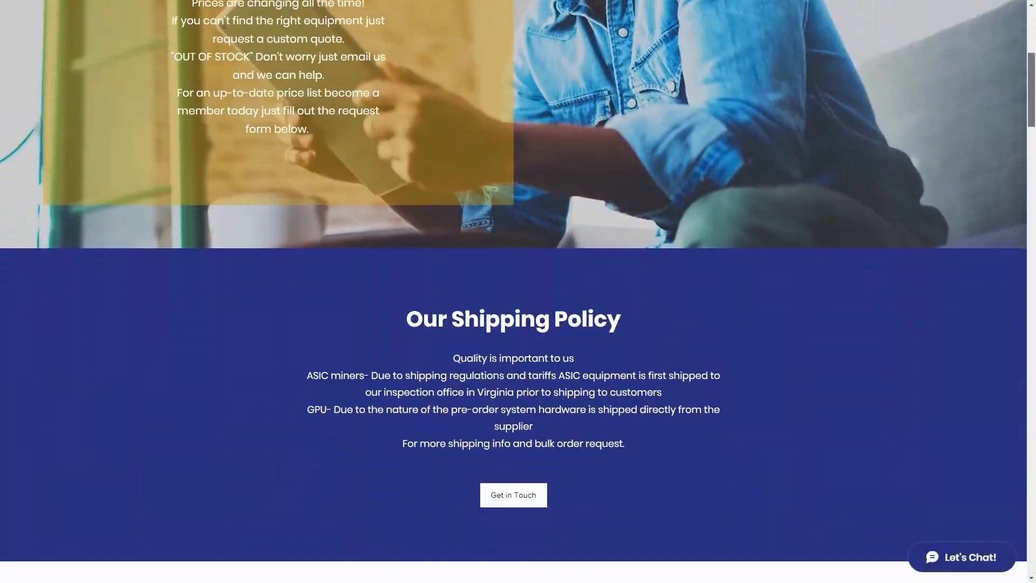
pyautogui.scroll(-3, 518, 324)
pyautogui.scroll(-3, 519, 324)
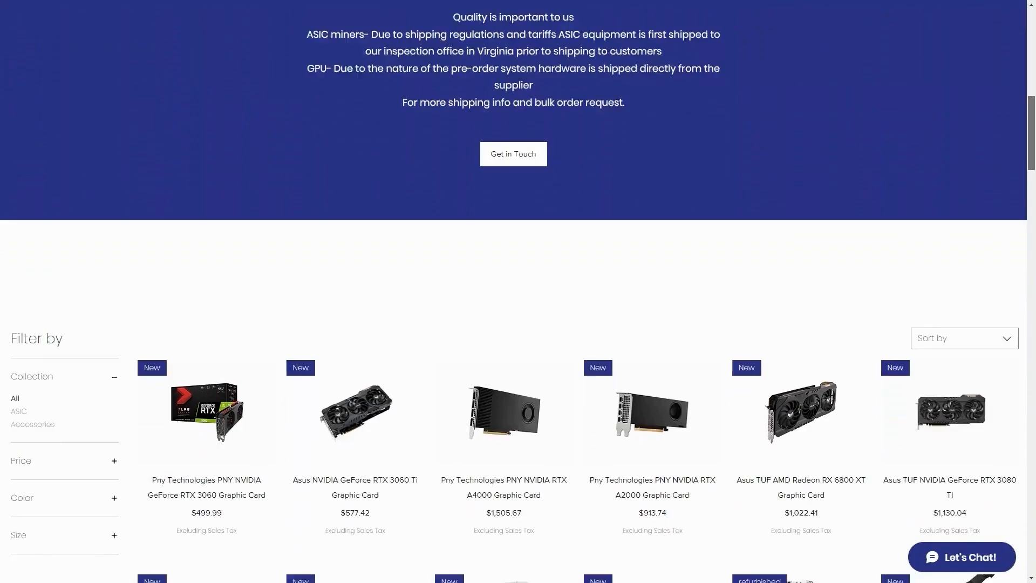
pyautogui.scroll(-3, 518, 325)
pyautogui.scroll(-3, 518, 324)
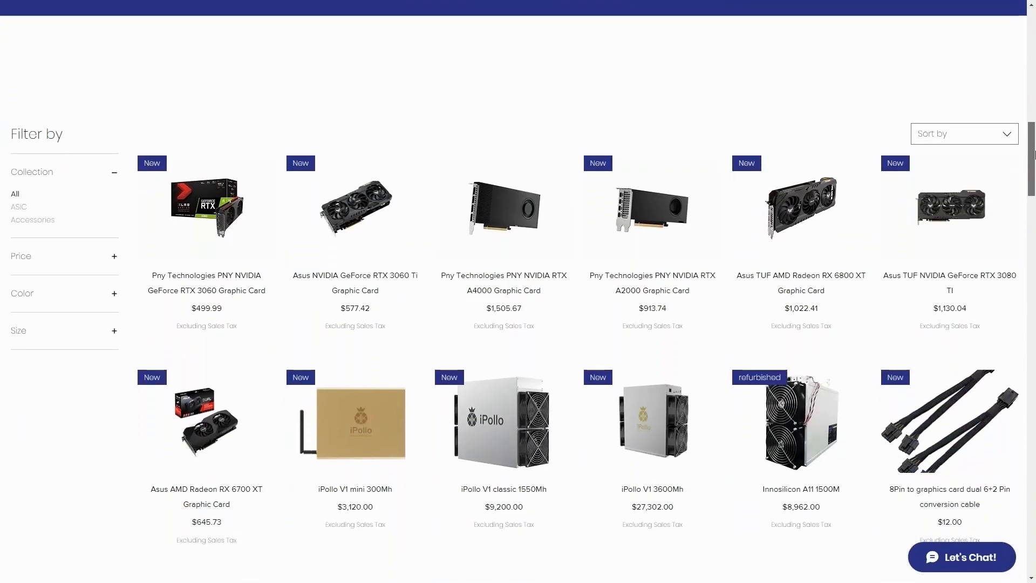
pyautogui.scroll(-3, 519, 325)
pyautogui.scroll(-3, 518, 324)
pyautogui.scroll(-1, 519, 325)
pyautogui.scroll(-2, 518, 324)
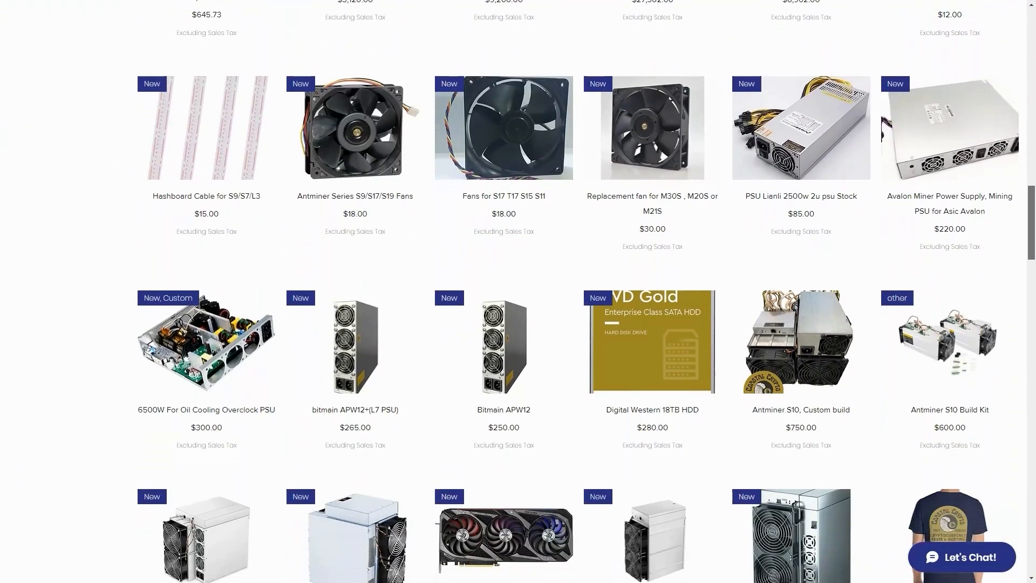
pyautogui.scroll(-2, 518, 324)
pyautogui.scroll(-2, 518, 325)
pyautogui.scroll(-2, 519, 324)
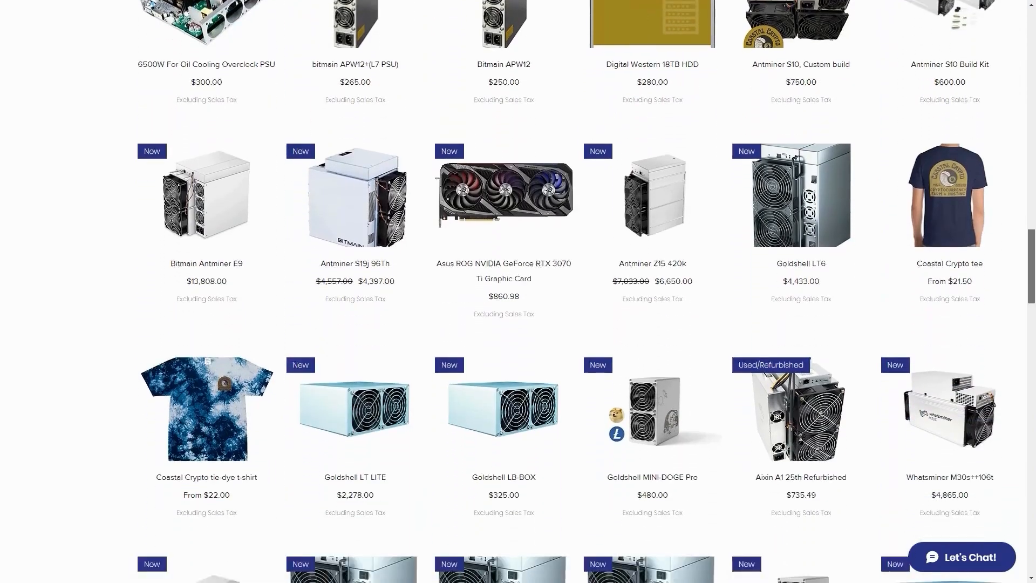
pyautogui.scroll(-1, 519, 324)
pyautogui.scroll(-2, 519, 324)
pyautogui.scroll(-1, 519, 325)
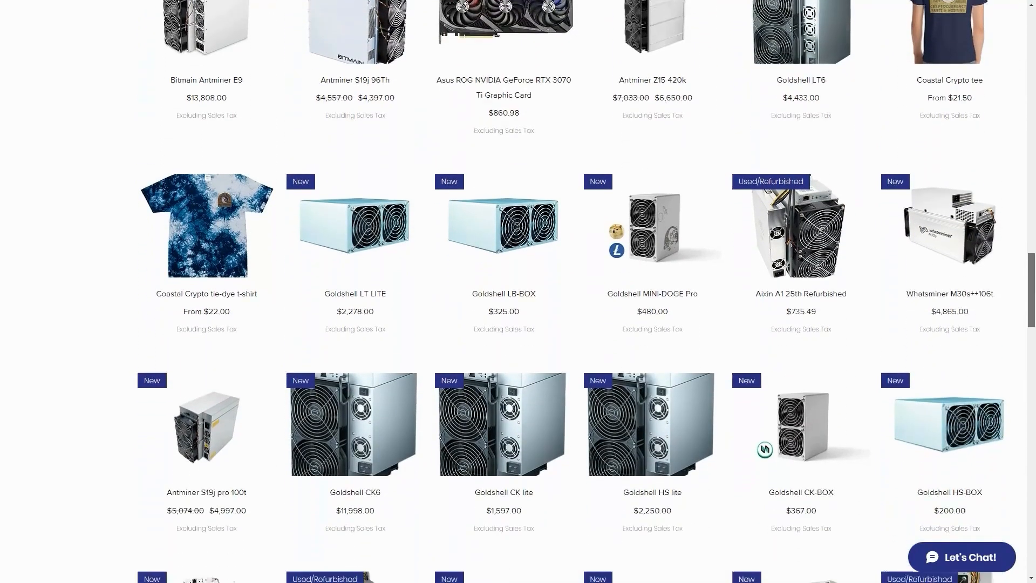
pyautogui.scroll(-2, 518, 325)
pyautogui.scroll(-1, 519, 324)
pyautogui.scroll(-2, 518, 324)
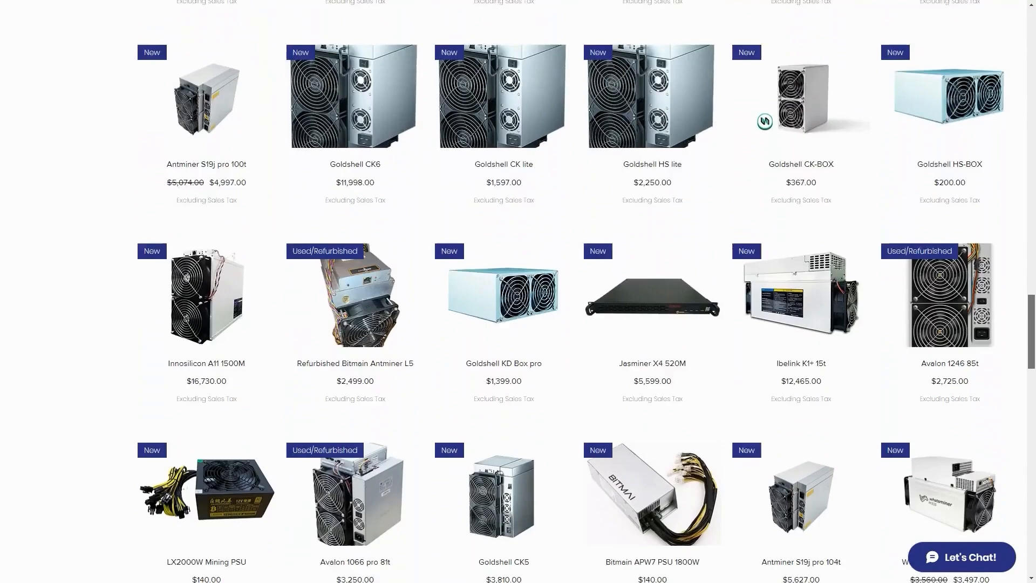
pyautogui.scroll(-2, 519, 324)
pyautogui.scroll(-1, 518, 324)
pyautogui.scroll(-1, 518, 324)
pyautogui.scroll(-1, 519, 324)
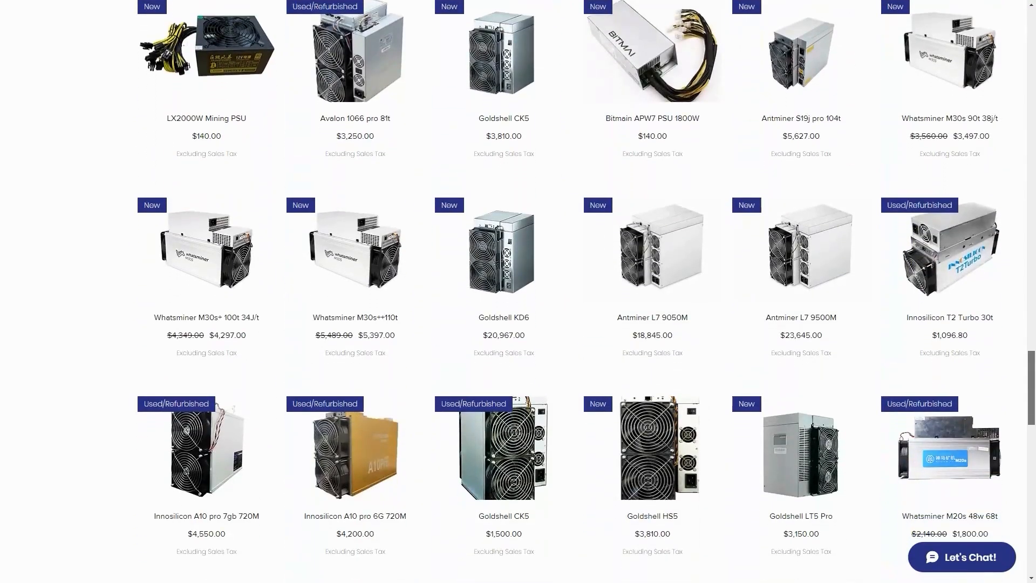
pyautogui.scroll(-1, 518, 324)
pyautogui.scroll(-2, 519, 324)
pyautogui.scroll(-1, 519, 324)
pyautogui.scroll(-1, 518, 324)
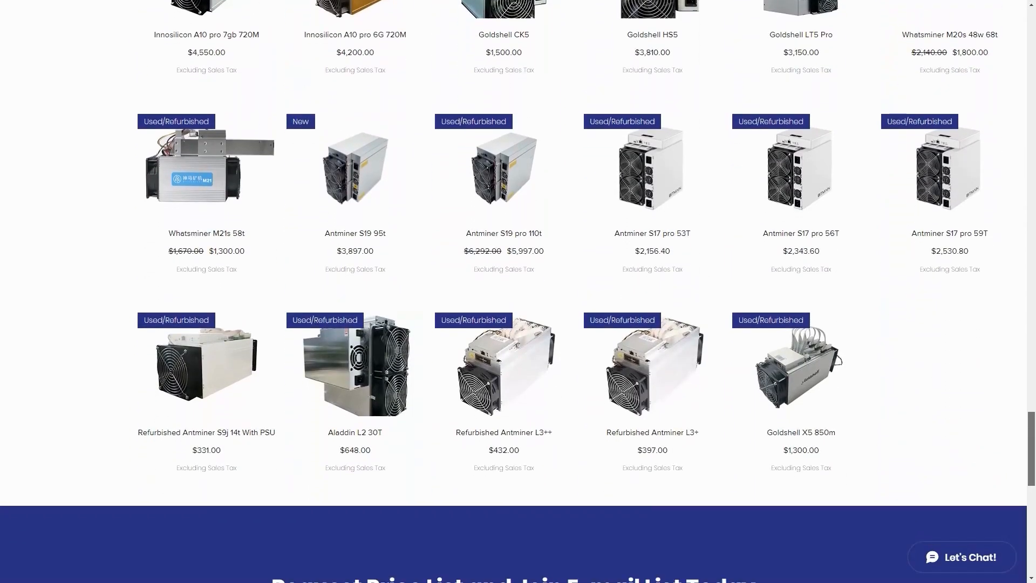
pyautogui.scroll(-1, 519, 324)
pyautogui.scroll(-1, 518, 324)
pyautogui.scroll(-1, 518, 325)
pyautogui.scroll(-1, 518, 324)
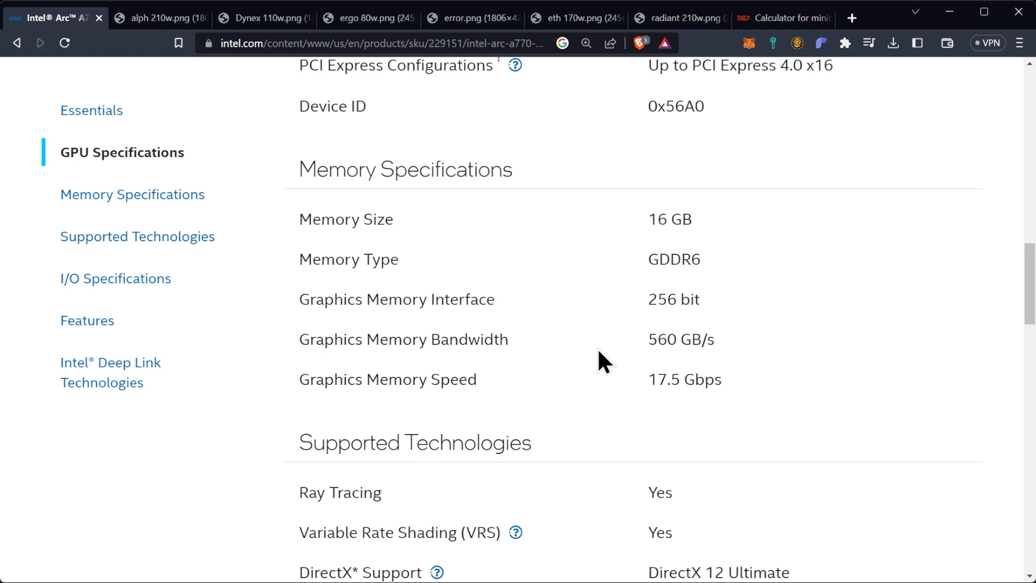
pyautogui.scroll(3, 599, 348)
pyautogui.scroll(2, 593, 342)
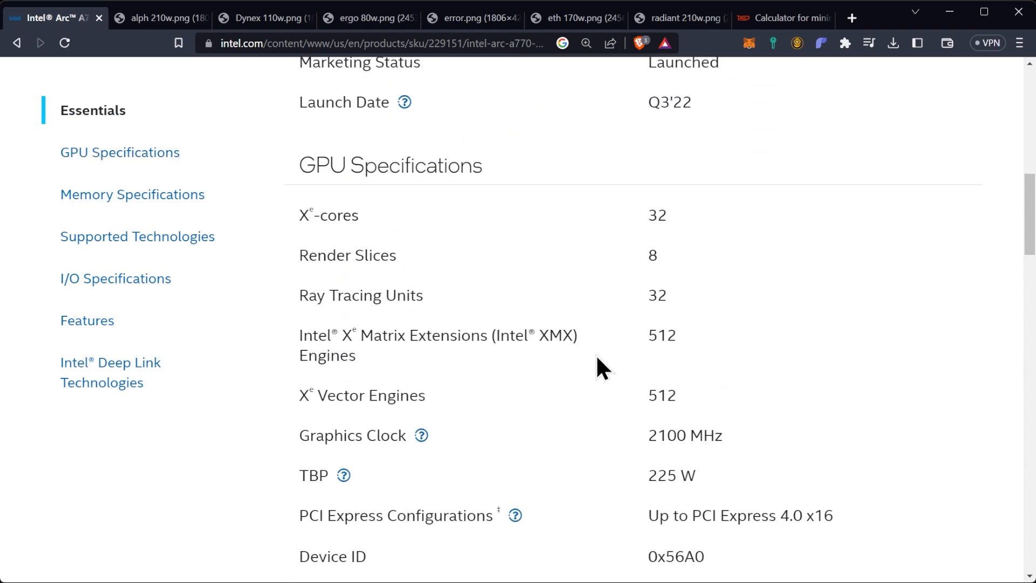
pyautogui.scroll(-1, 596, 354)
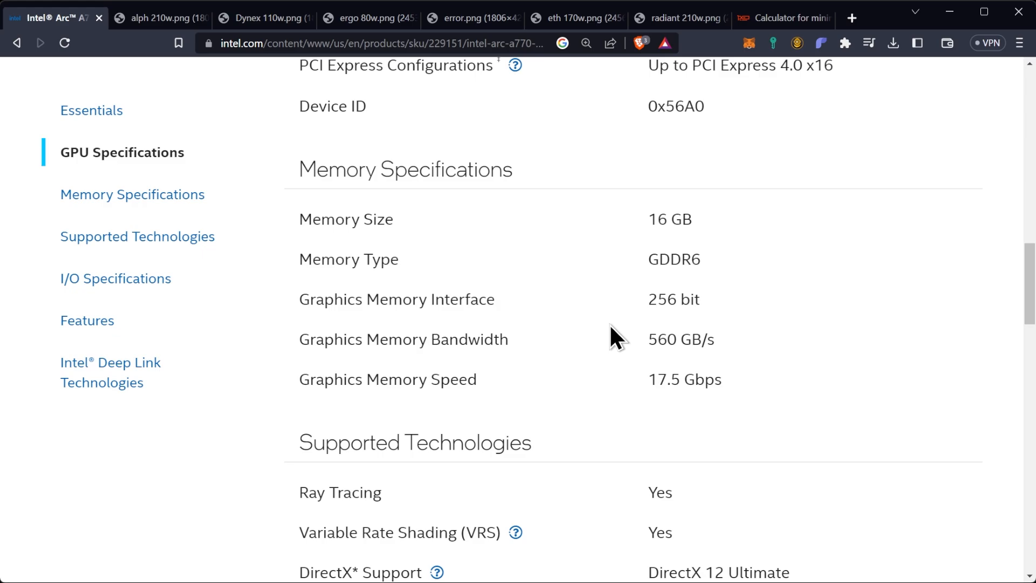
pyautogui.scroll(-1, 610, 337)
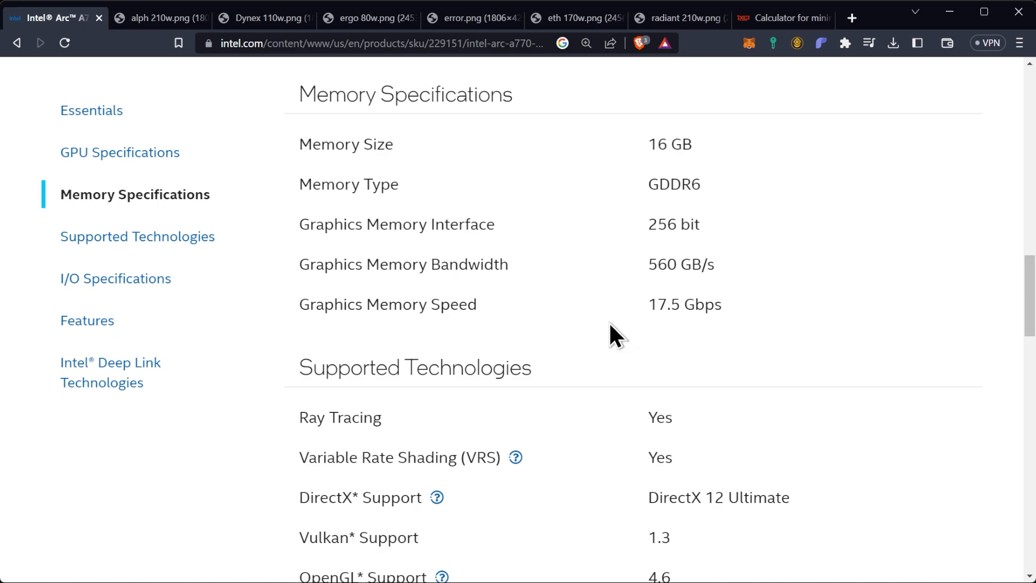
pyautogui.scroll(-1, 610, 334)
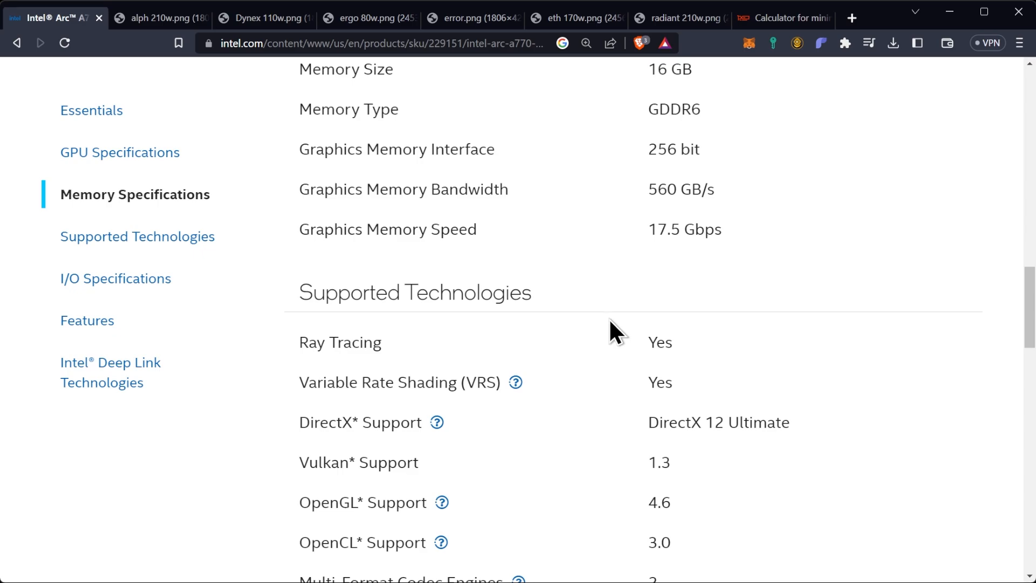
pyautogui.scroll(-1, 610, 332)
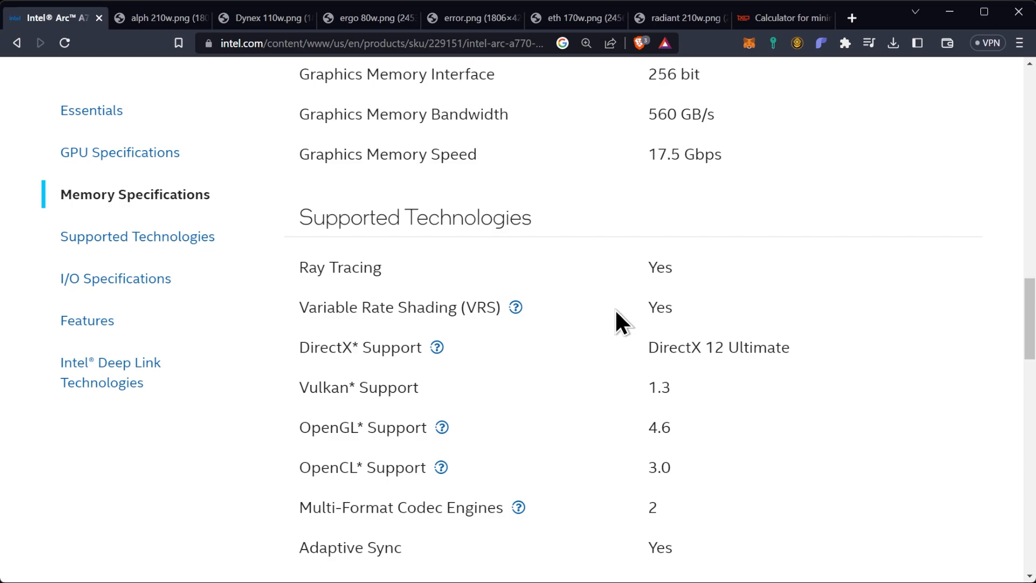
pyautogui.scroll(-1, 613, 309)
pyautogui.scroll(-1, 612, 310)
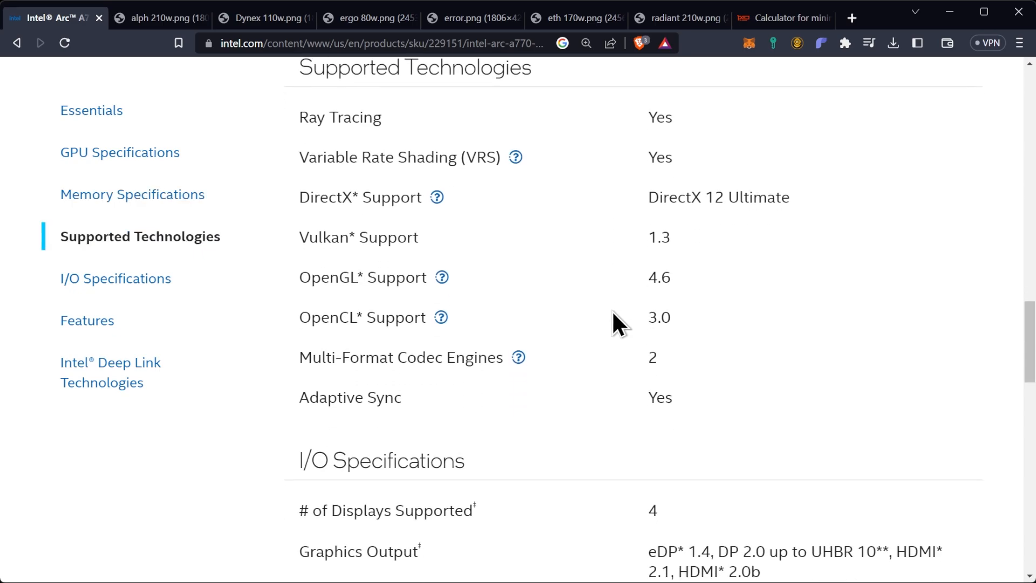
pyautogui.scroll(-2, 612, 310)
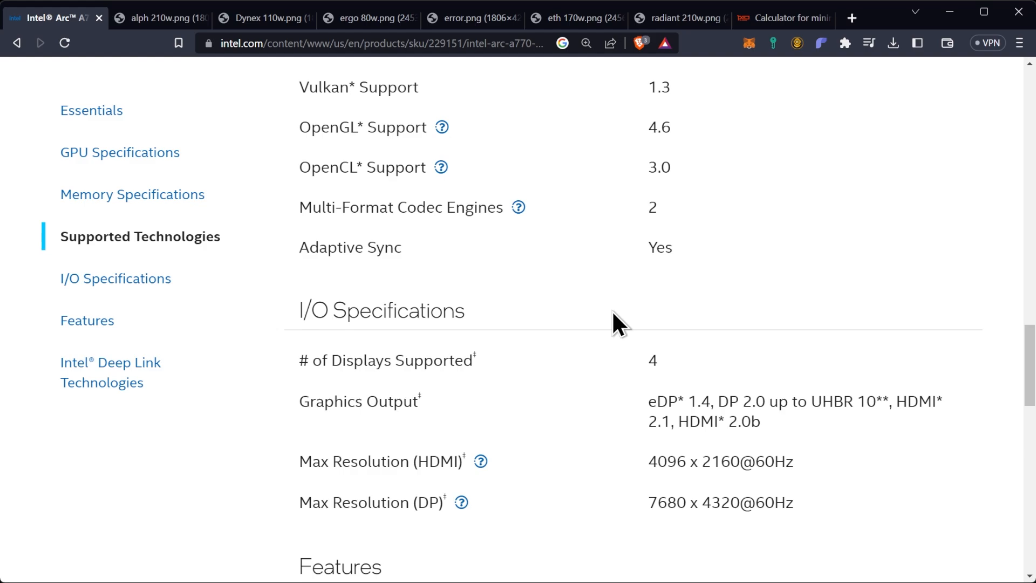
pyautogui.scroll(-1, 612, 312)
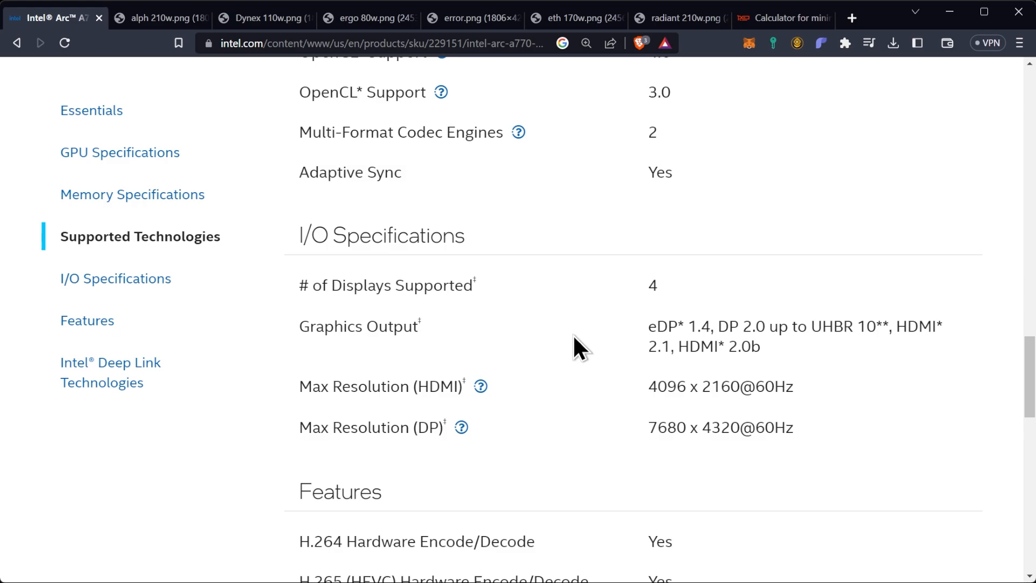
pyautogui.scroll(-1, 574, 331)
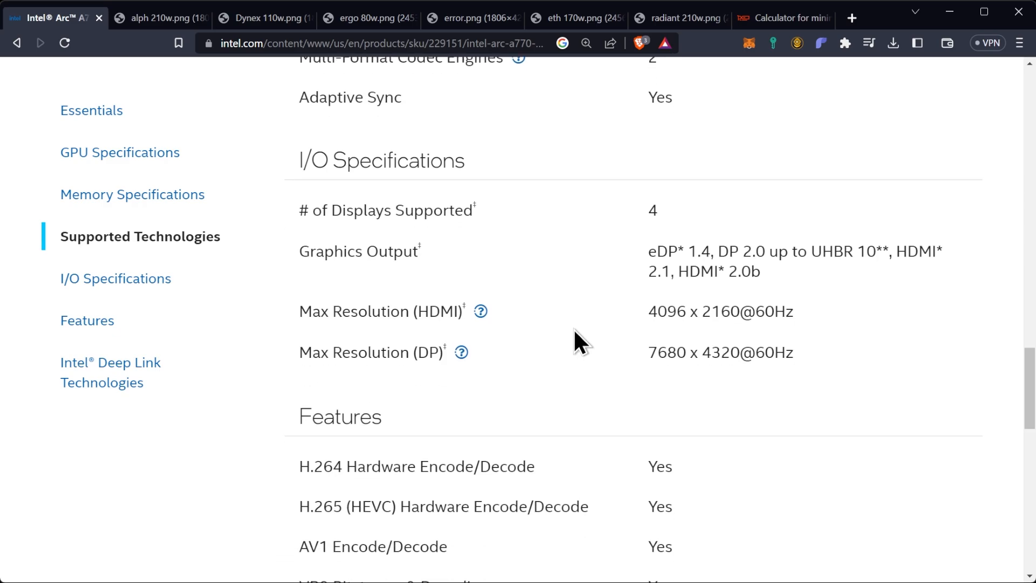
pyautogui.scroll(-1, 574, 328)
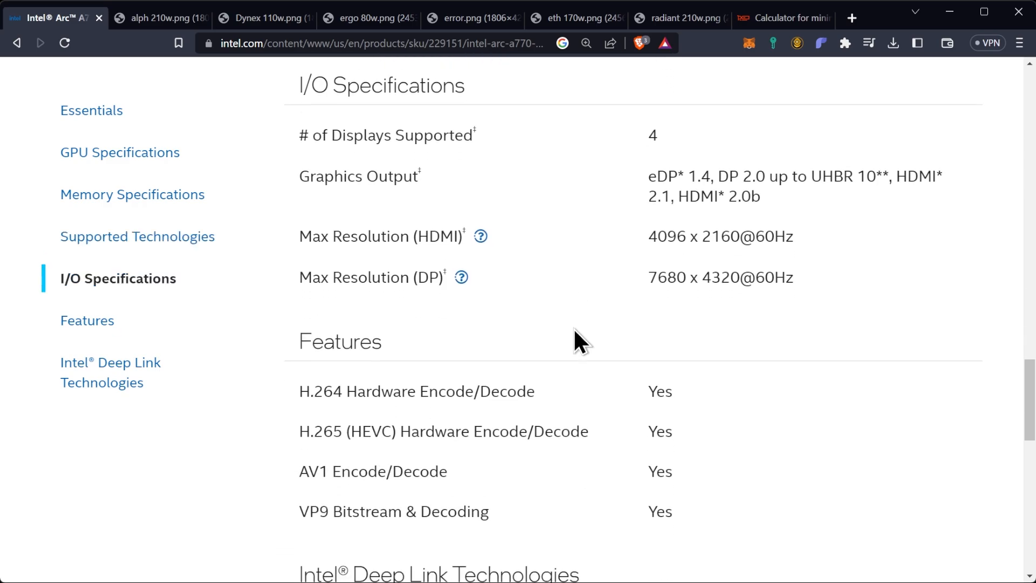
pyautogui.scroll(-2, 573, 328)
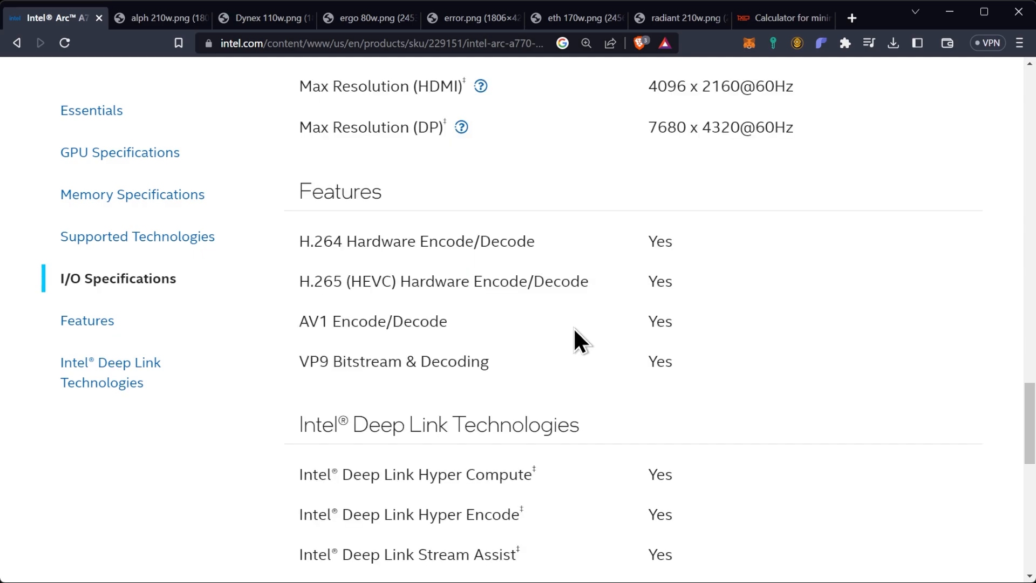
pyautogui.scroll(-2, 574, 327)
pyautogui.scroll(-2, 573, 327)
pyautogui.scroll(4, 574, 327)
pyautogui.scroll(4, 573, 328)
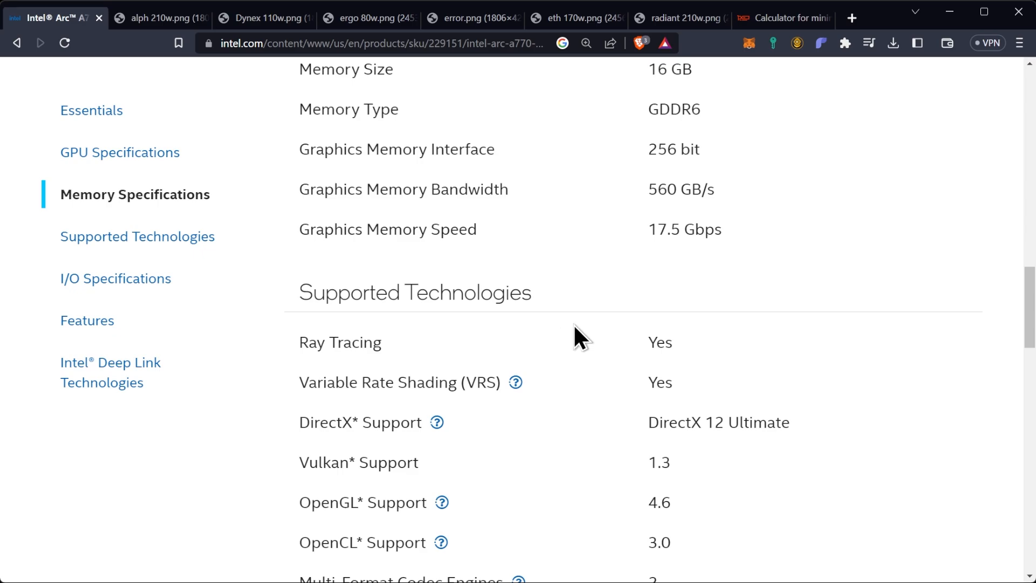
pyautogui.scroll(3, 581, 303)
pyautogui.scroll(3, 577, 310)
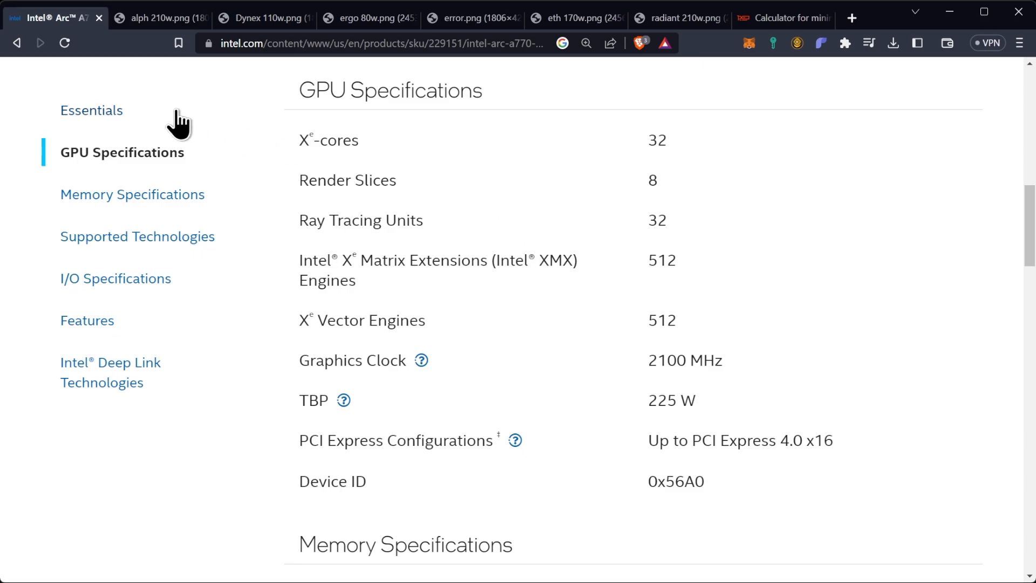
# View the ALPH screenshot showing 1.71 GH/s at 190 W.
pyautogui.click(150, 18)
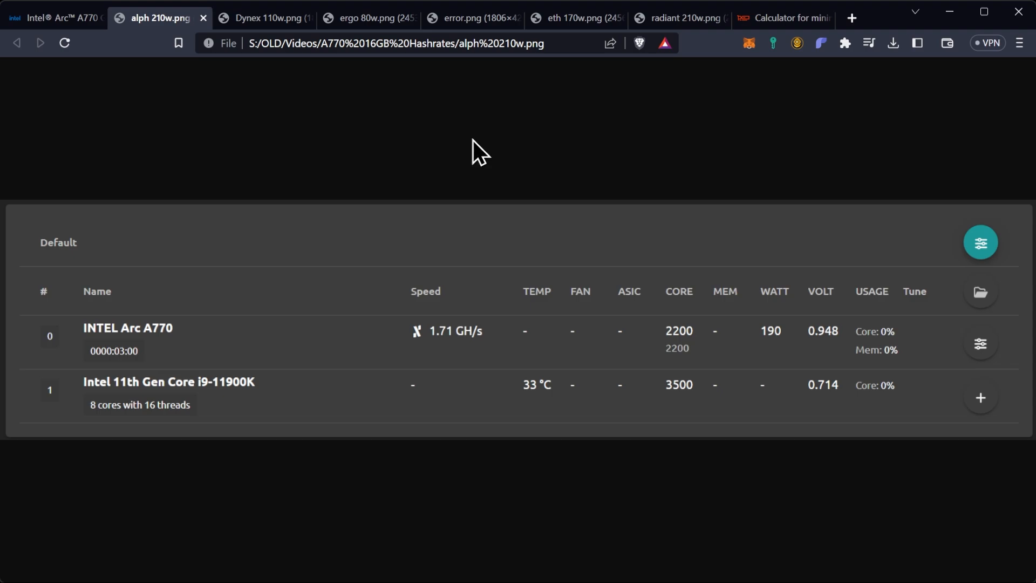
# View the Dynex 3.34 KH/s screenshot, then the Ergo screenshot showing 118.55 MH/s at 110 W.
pyautogui.click(256, 23)
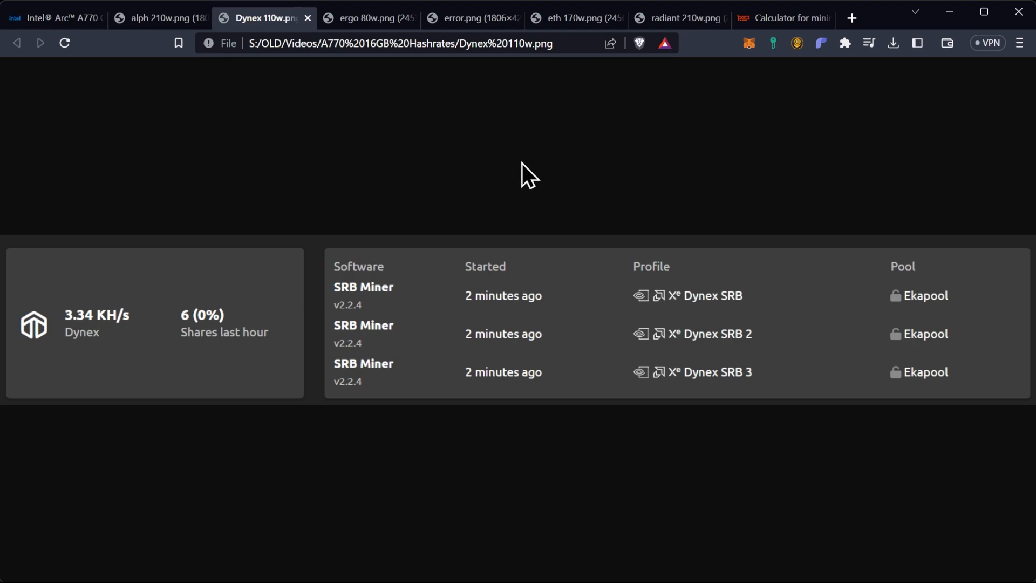
pyautogui.click(356, 18)
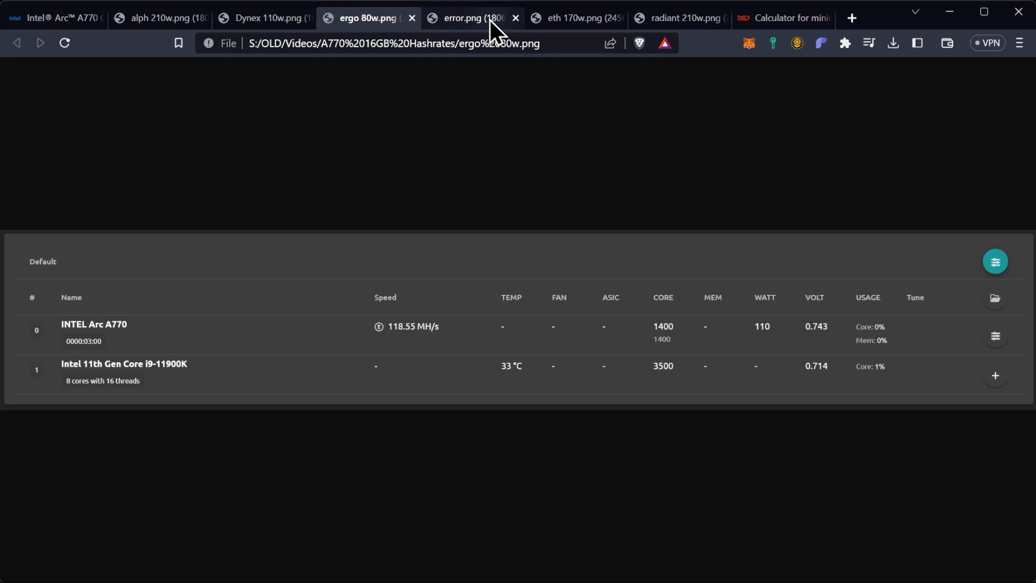
# View the error.png screenshot of the A770 mining session.
pyautogui.click(471, 22)
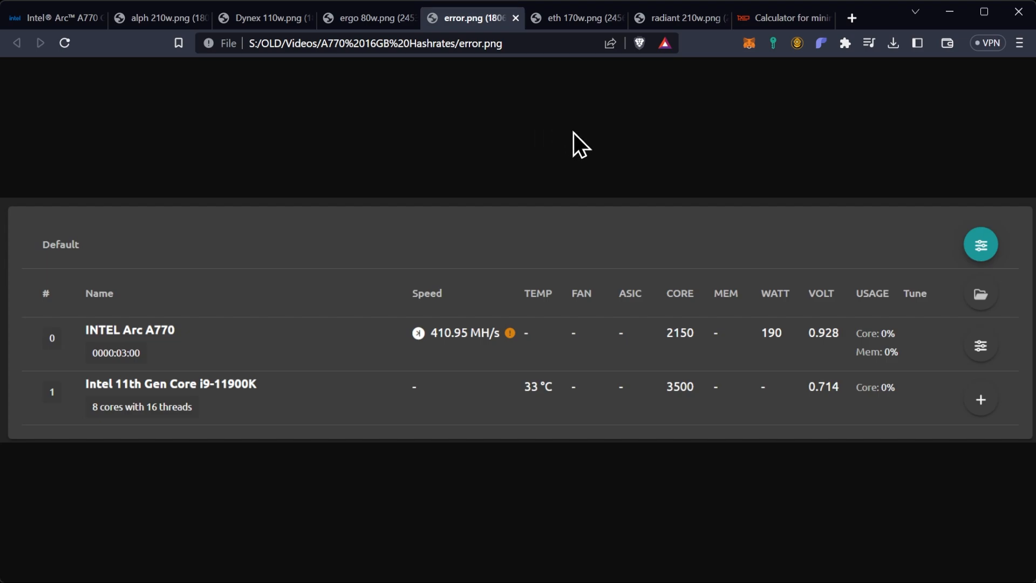
# View the ETH screenshot at 48.76 MH/s and 153 W, then the Radiant screenshot at 608.03 MH/s.
pyautogui.click(574, 23)
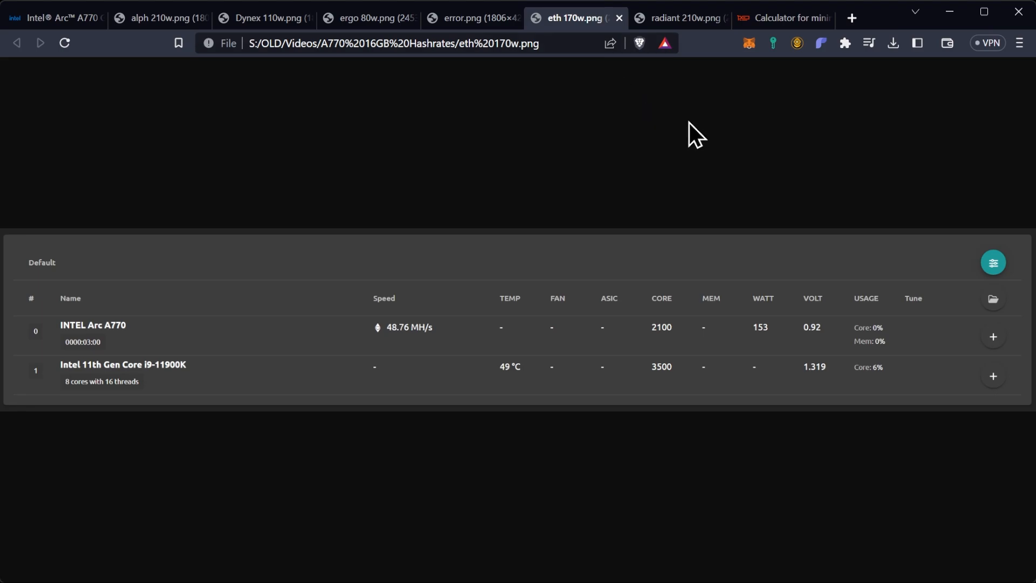
pyautogui.click(676, 17)
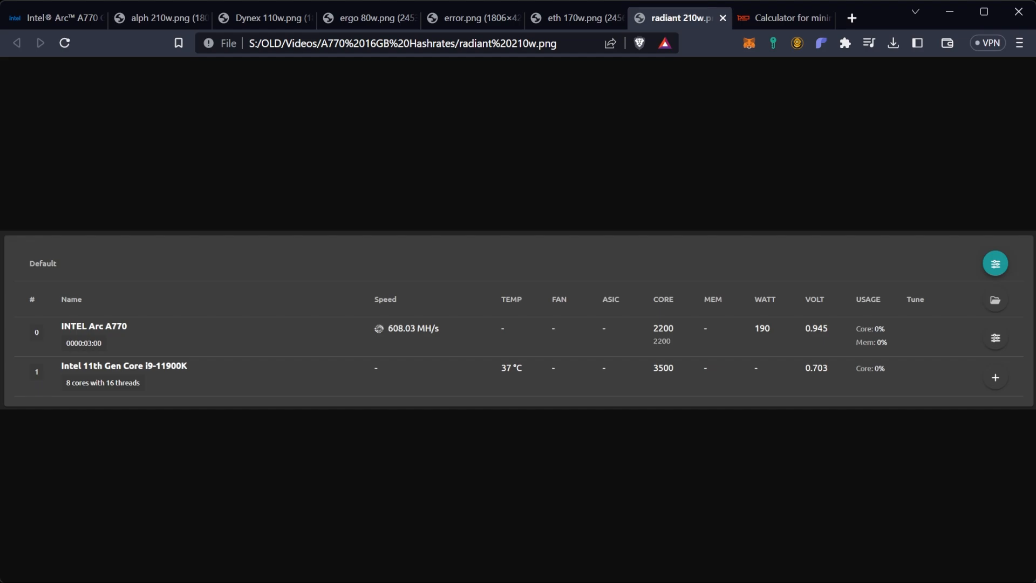
# Bring up the hashrate.no calculator results showing DNX at $0.23 and a total profit of -$0.99.
pyautogui.click(783, 17)
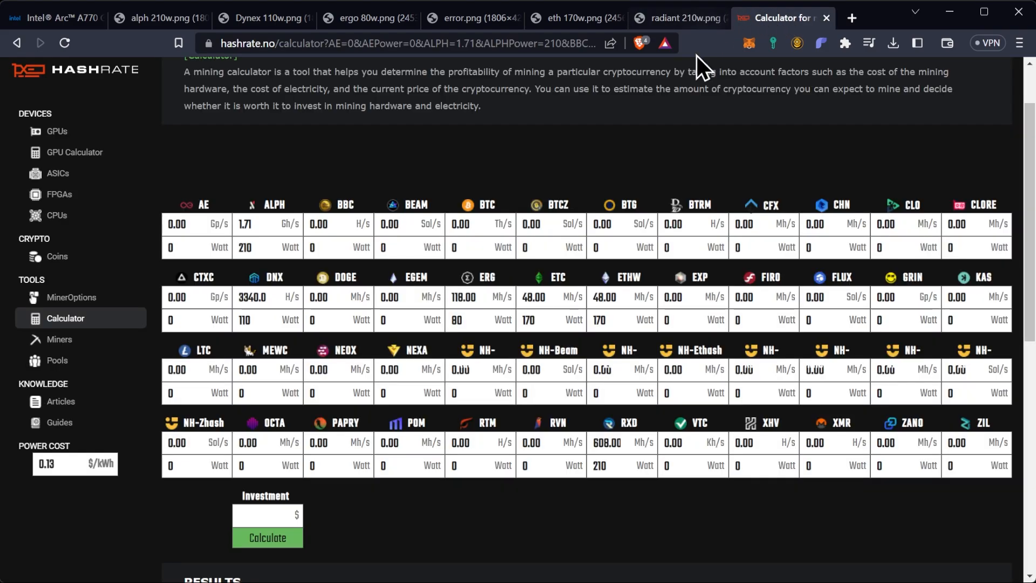
pyautogui.scroll(-4, 589, 220)
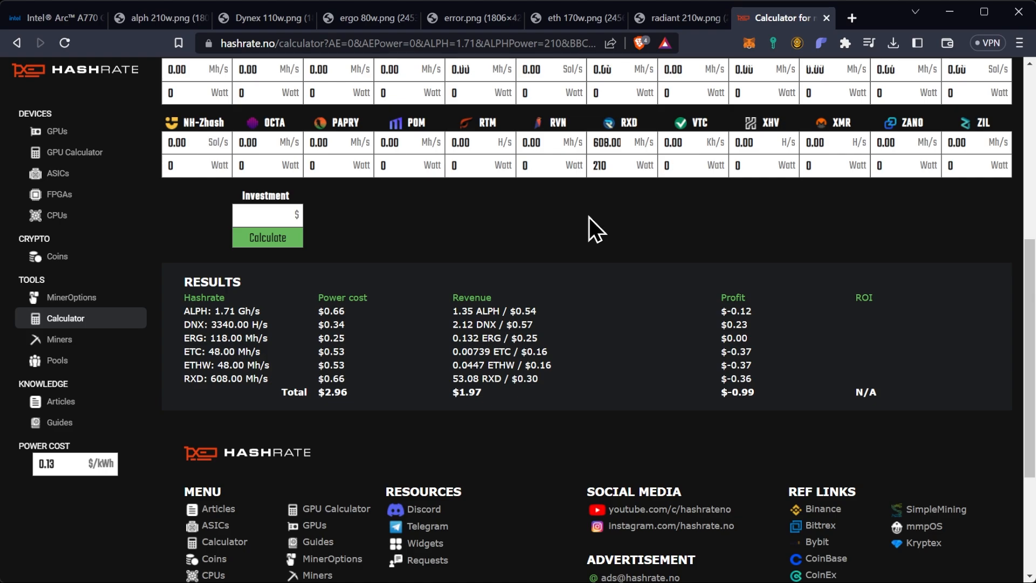
pyautogui.scroll(1, 588, 221)
pyautogui.scroll(2, 589, 221)
pyautogui.scroll(-2, 641, 342)
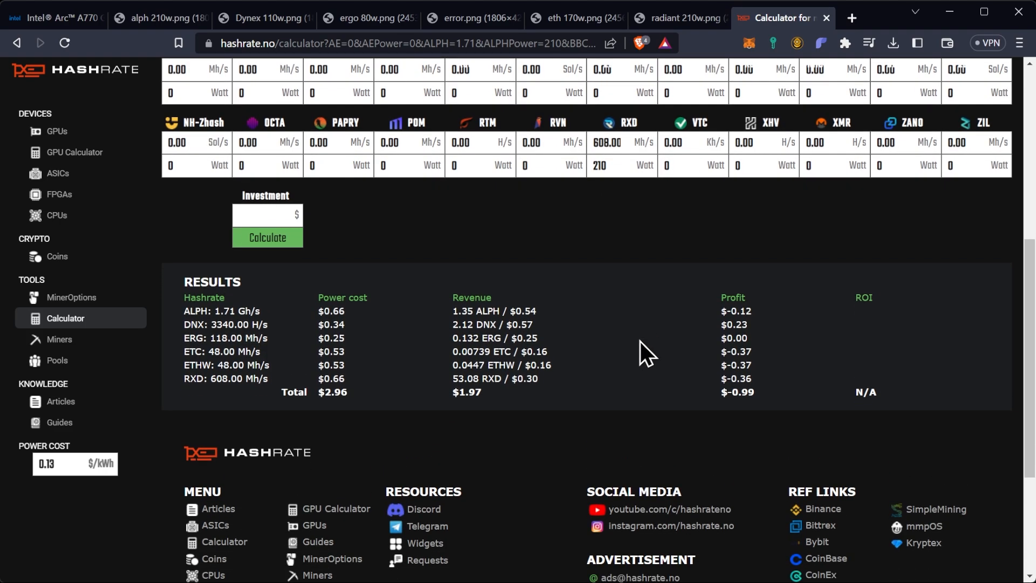